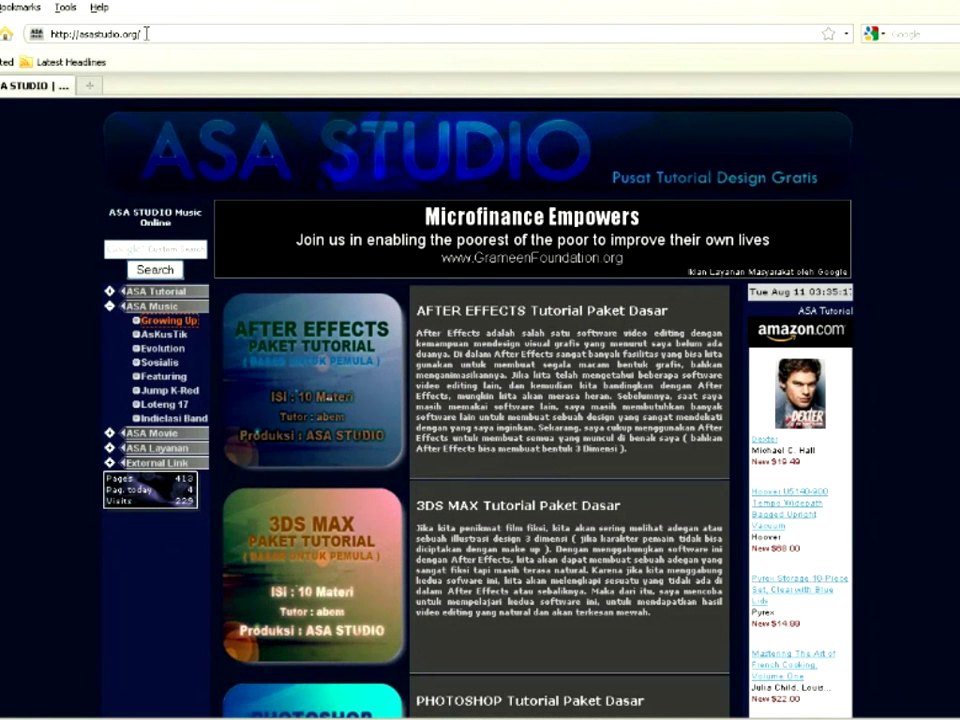
Open Domain Gratis from the ASA Studio External Link list, loading 000webhost in a new tab.
click(110, 34)
click(153, 34)
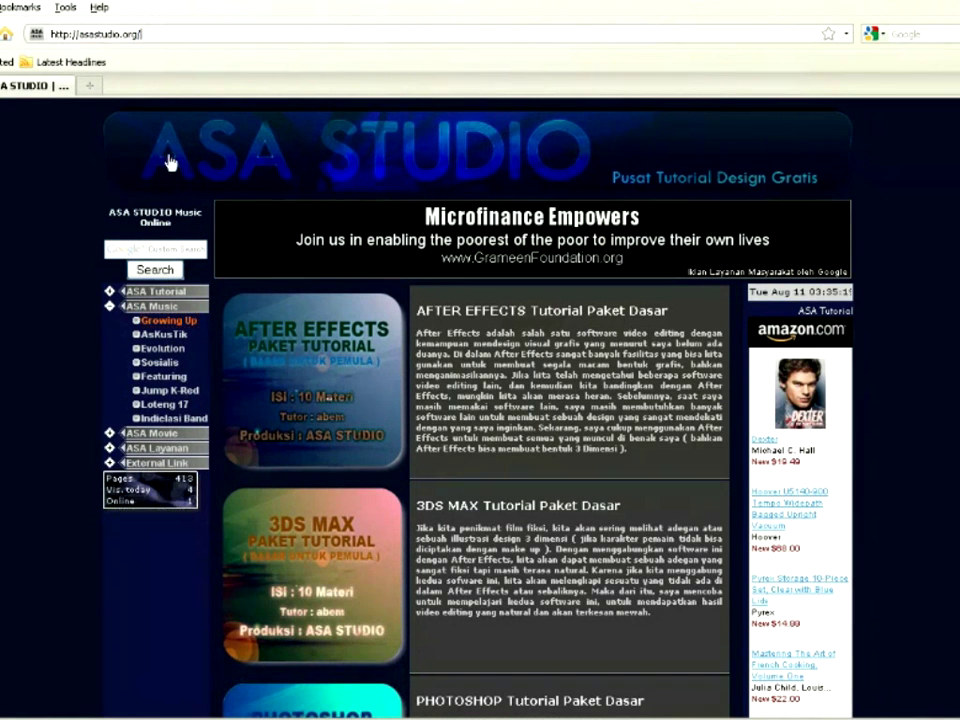
click(153, 470)
scroll(160, 480, down, 2)
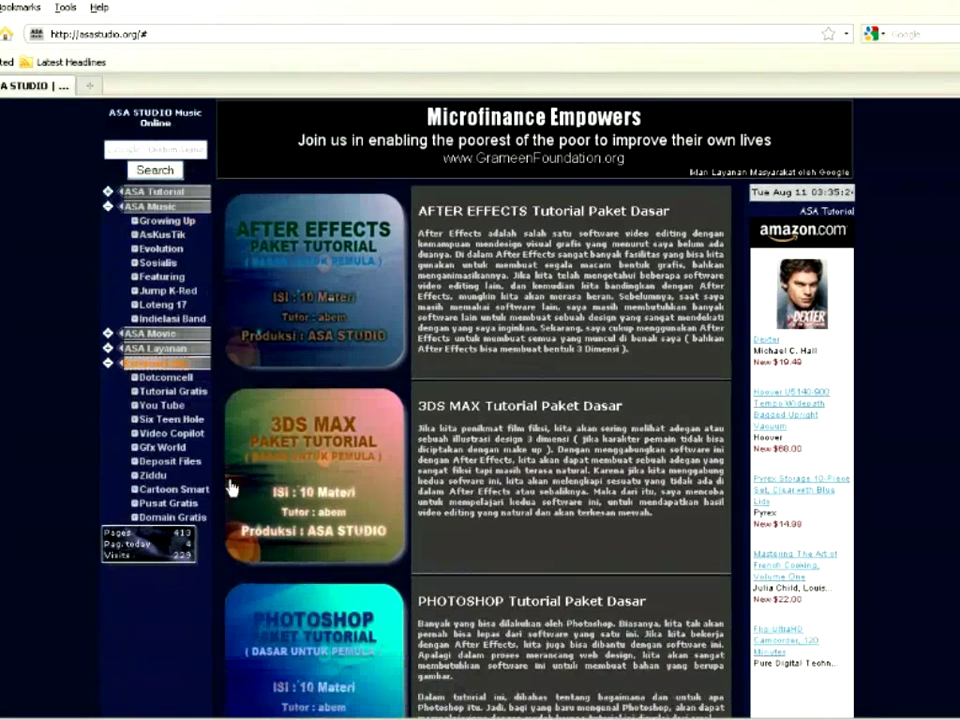
click(162, 519)
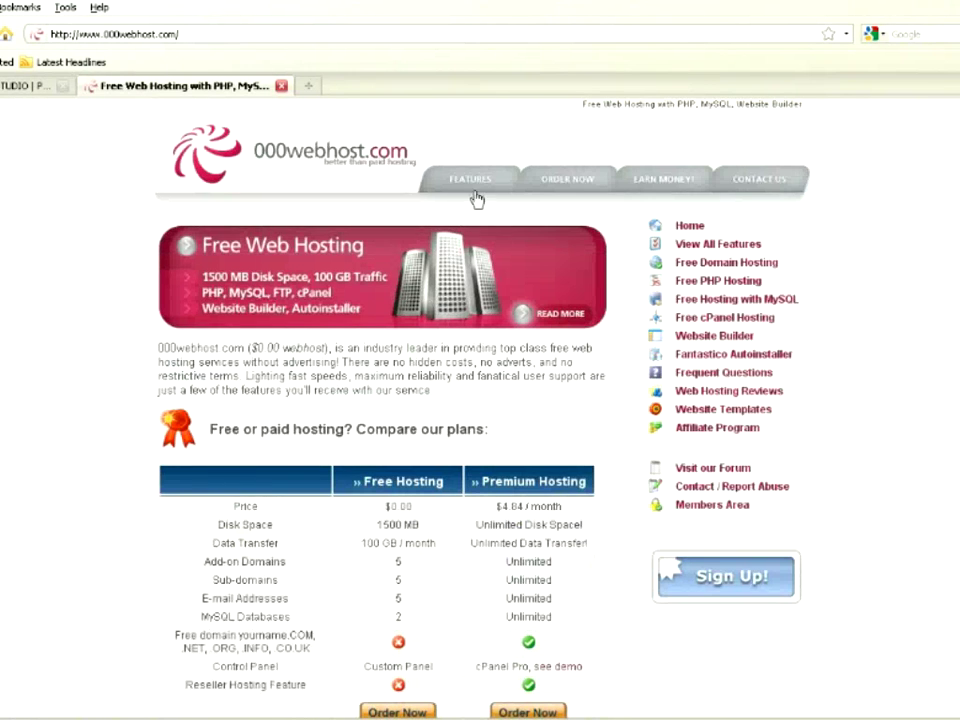
Scroll the 000webhost homepage down to Sign Up! to reach the Order Free Web Hosting form.
scroll(831, 266, down, 3)
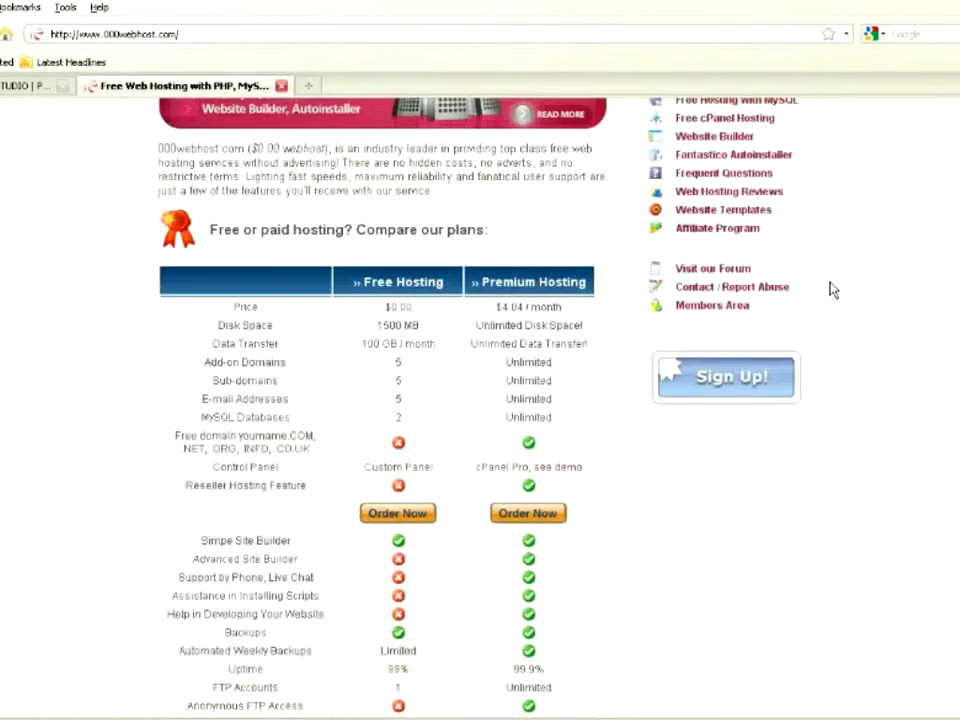
scroll(831, 289, down, 2)
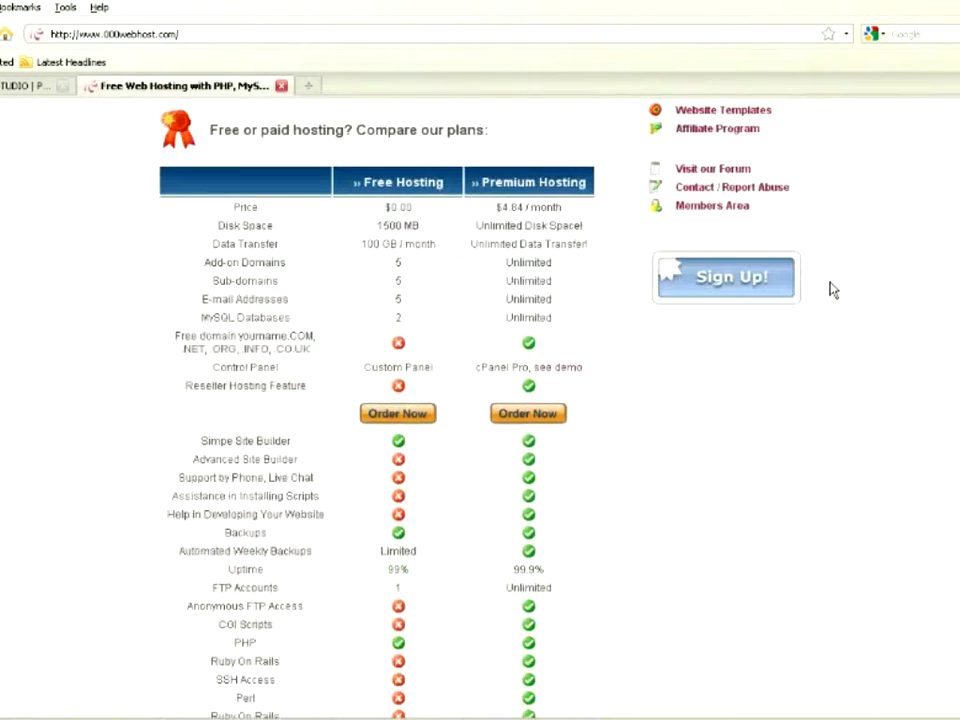
click(729, 288)
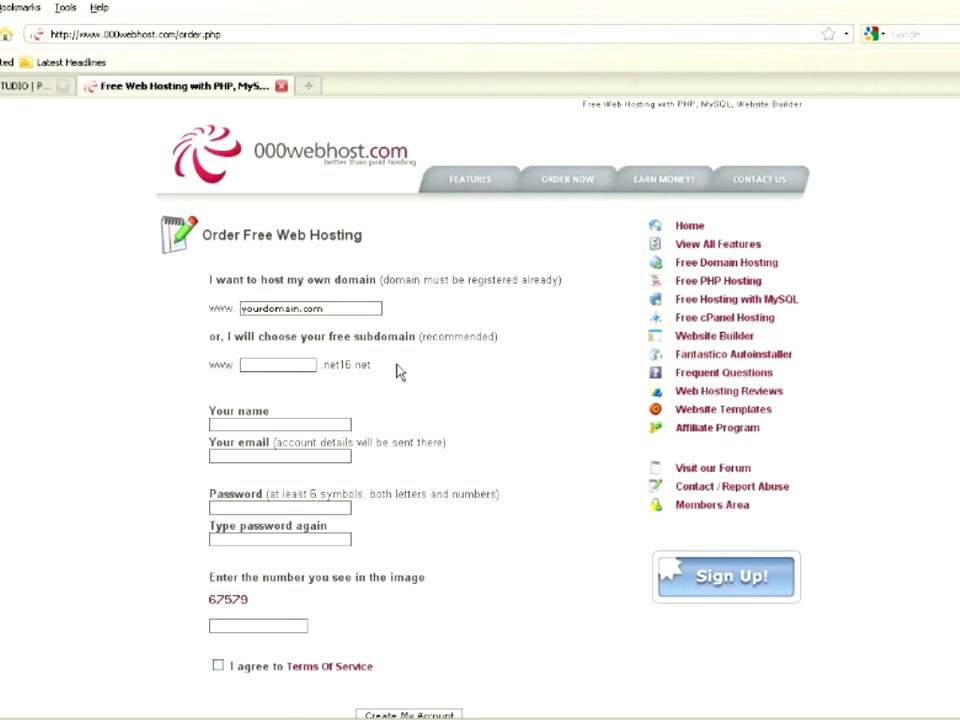
Enter the subdomain baju and fill in the name and e-mail fields.
text(baju)
scroll(300, 298, down, 1)
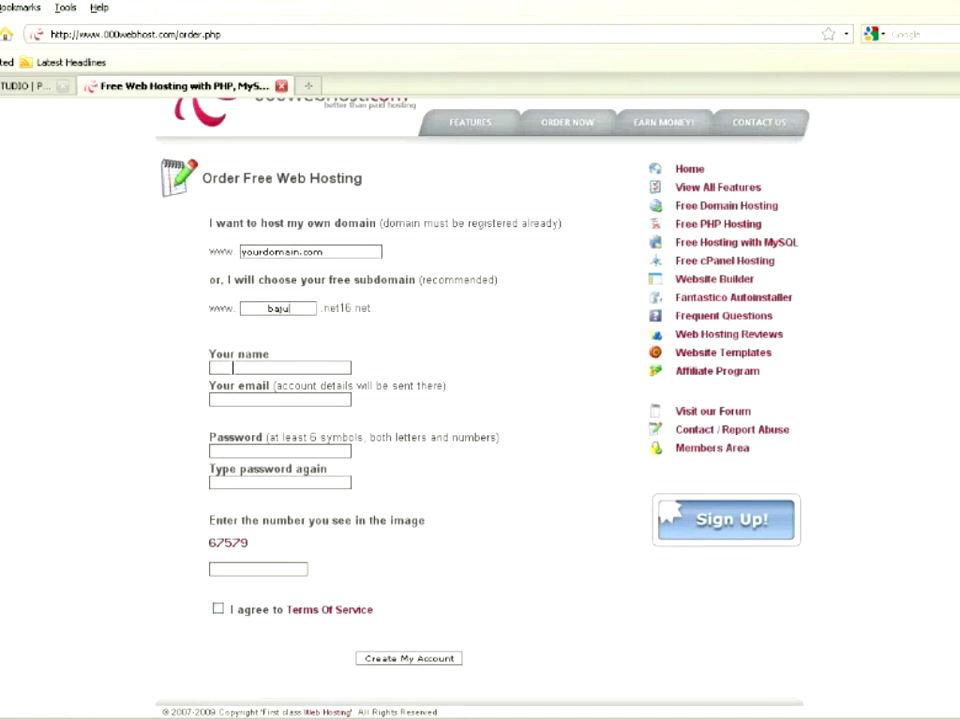
click(233, 367)
text(a)
text(il)
Fill in the password fields and the image verification number, and accept the Terms Of Service.
click(218, 451)
click(238, 485)
click(245, 568)
click(218, 609)
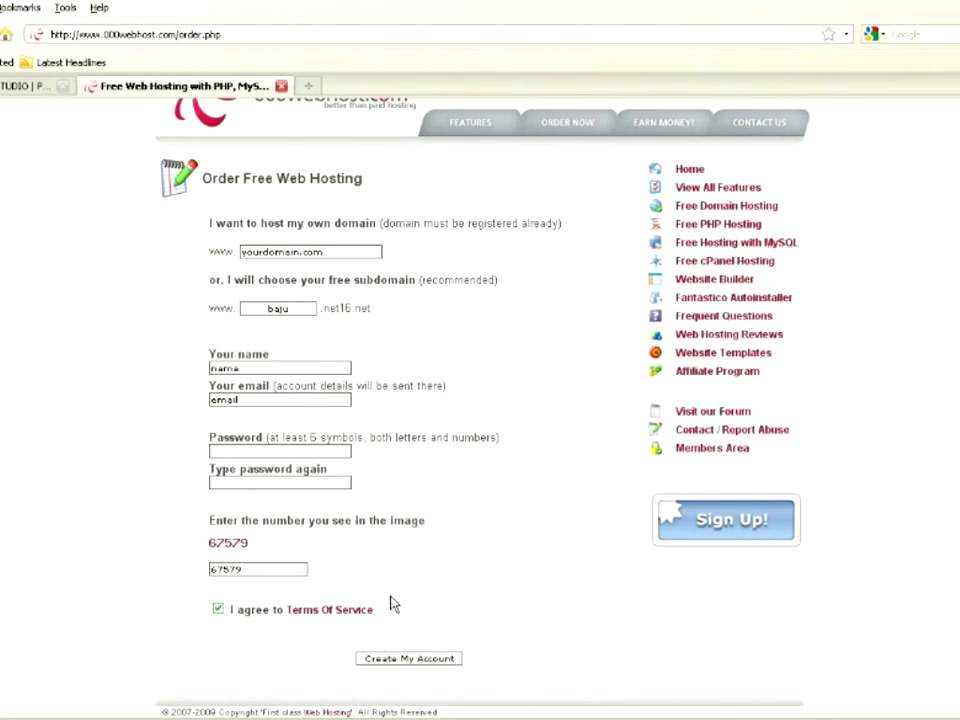
click(180, 34)
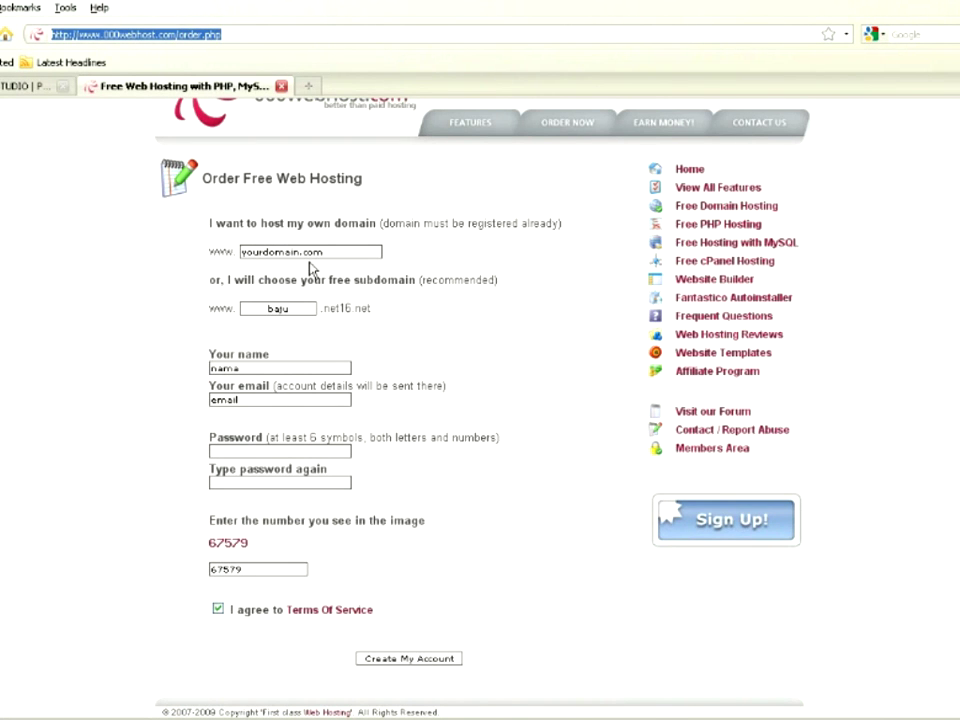
Load google.com and search for 'domain gratis'.
text(google.co)
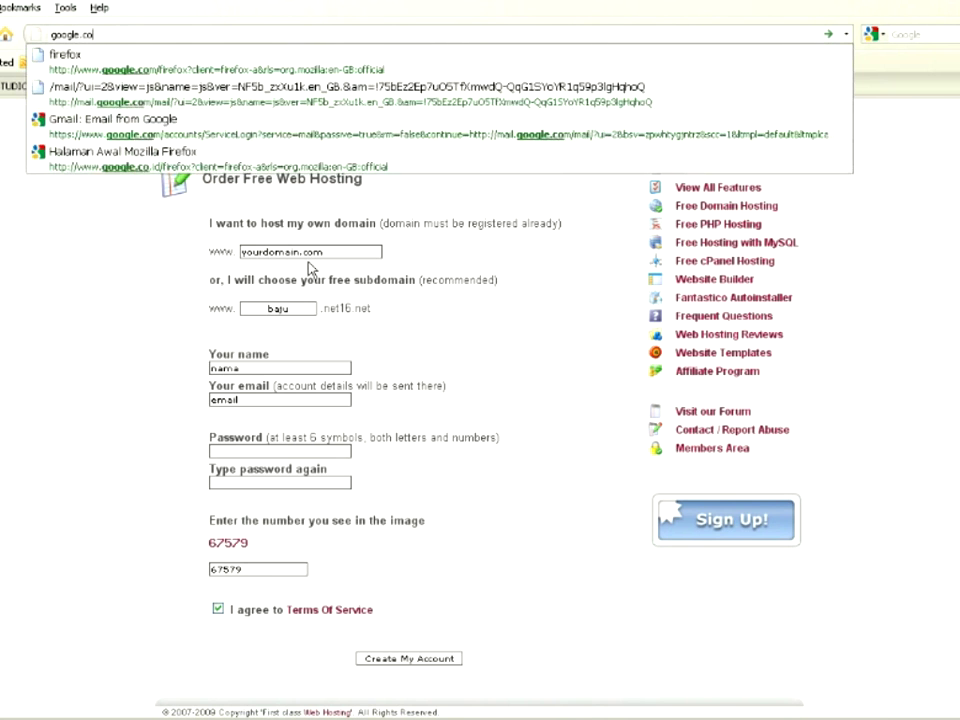
text(m)
key(Return)
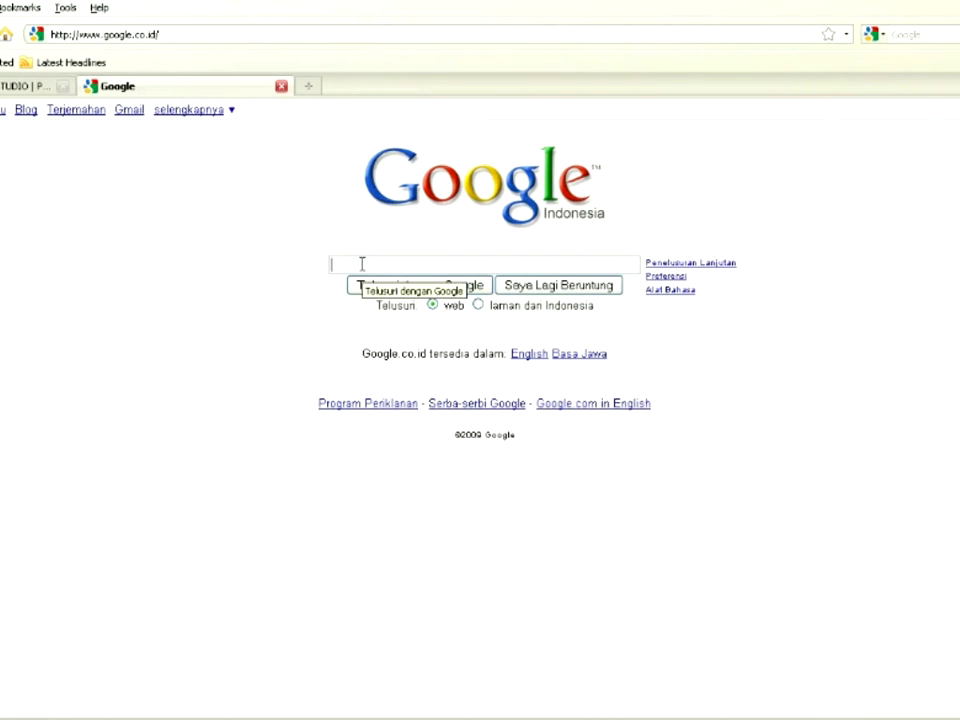
text(do)
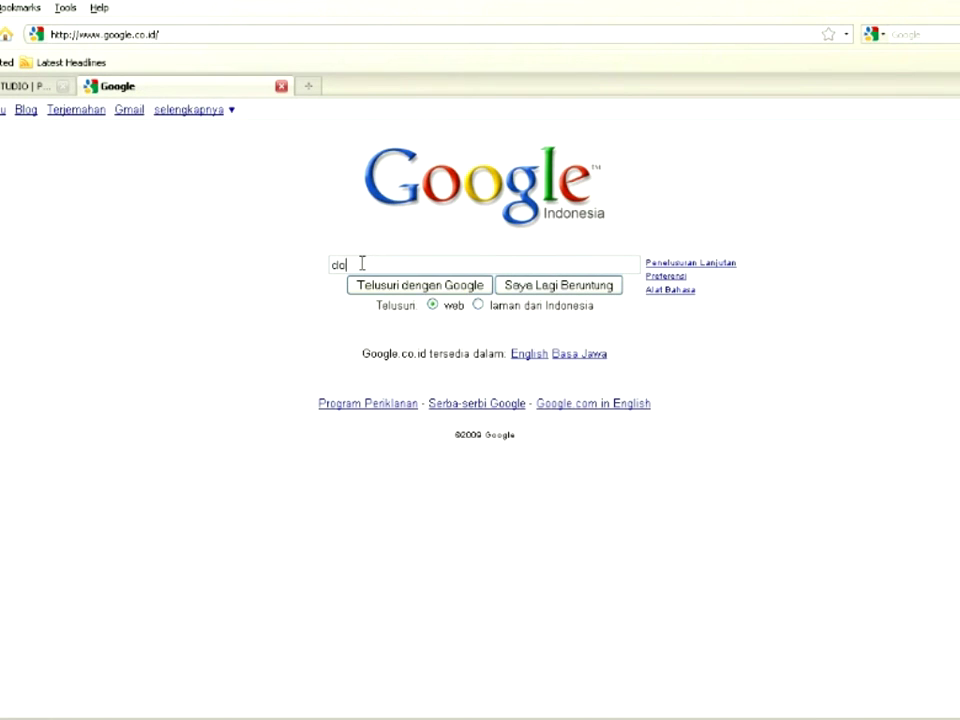
text(main gratis)
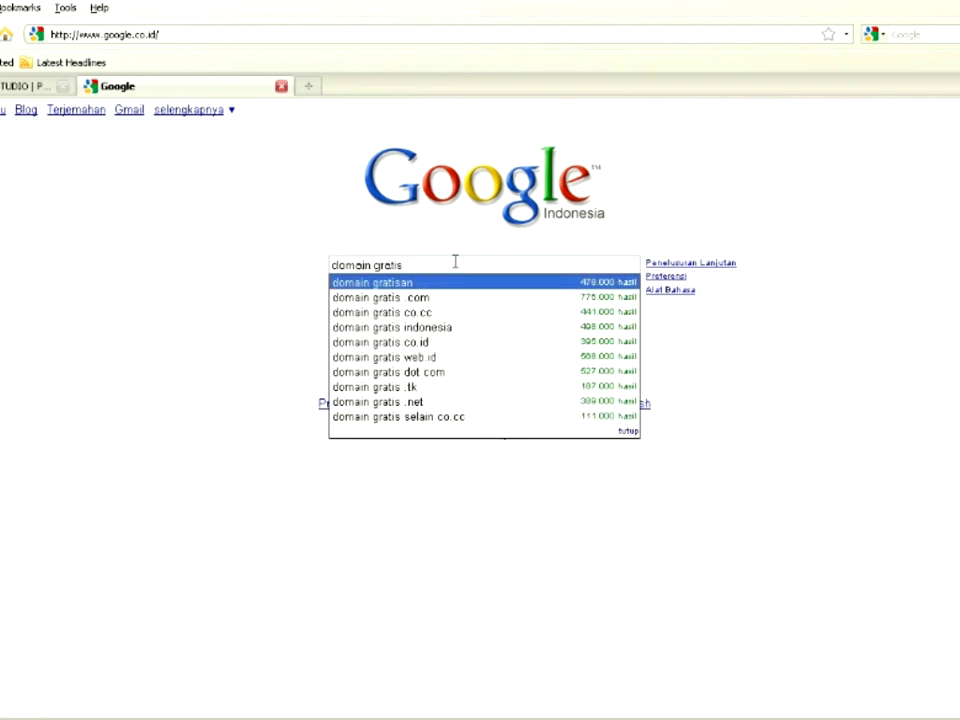
key(Return)
scroll(347, 300, down, 2)
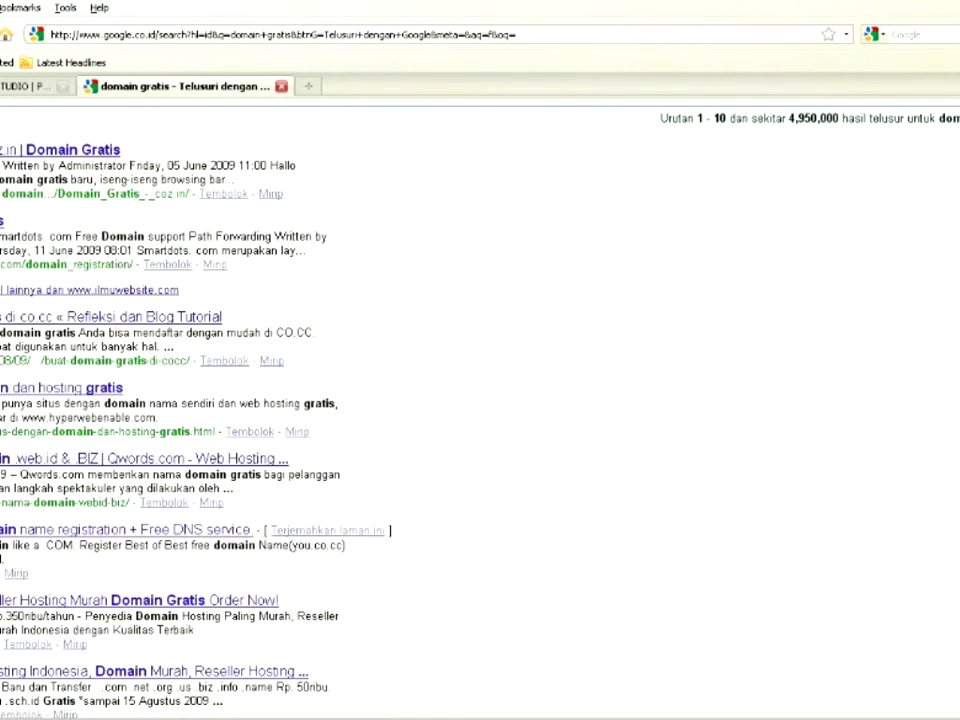
Open the first 'domain gratis' result, the ilmuwebsite coz.in article, in a new tab and view it.
right_click(5, 151)
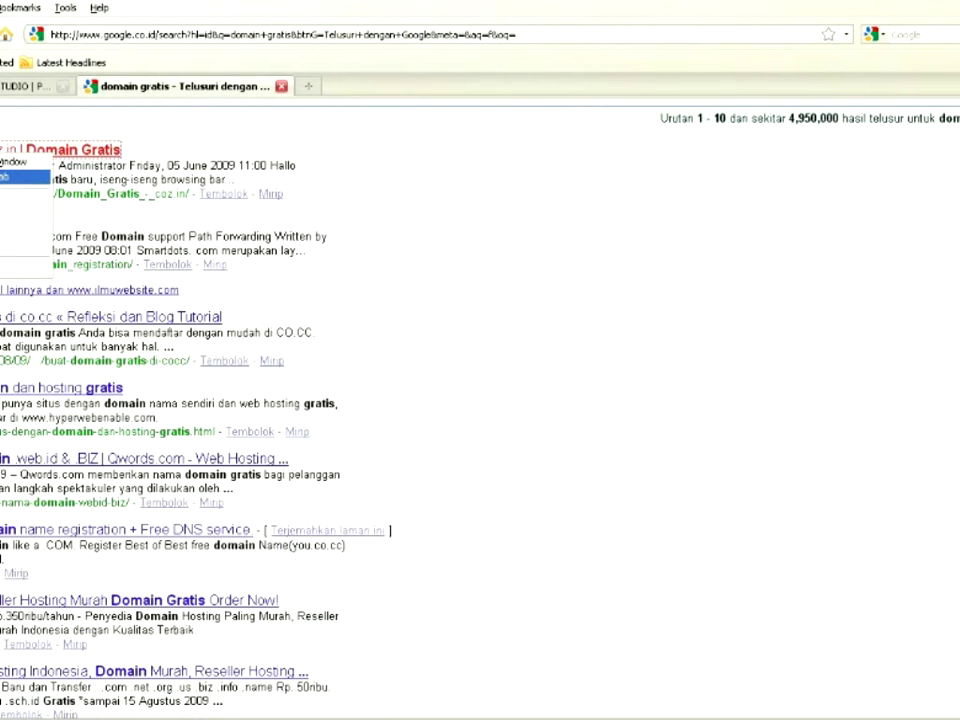
click(10, 176)
key(ctrl+Tab)
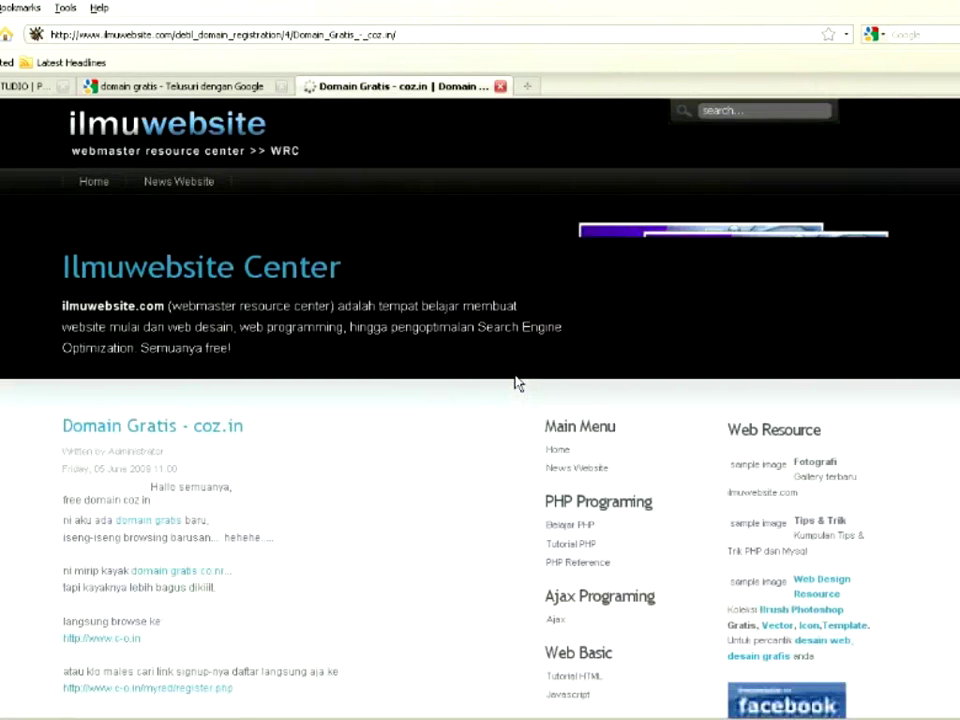
Open the article's c-o.in register.php link in a new tab.
scroll(506, 377, down, 2)
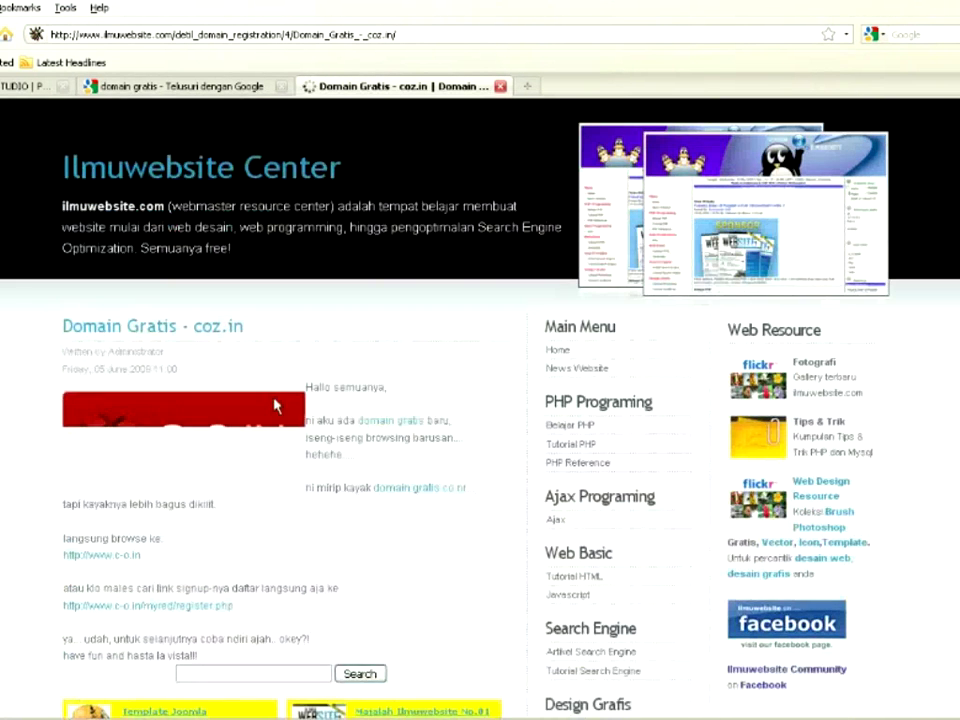
scroll(456, 418, down, 1)
scroll(193, 369, down, 2)
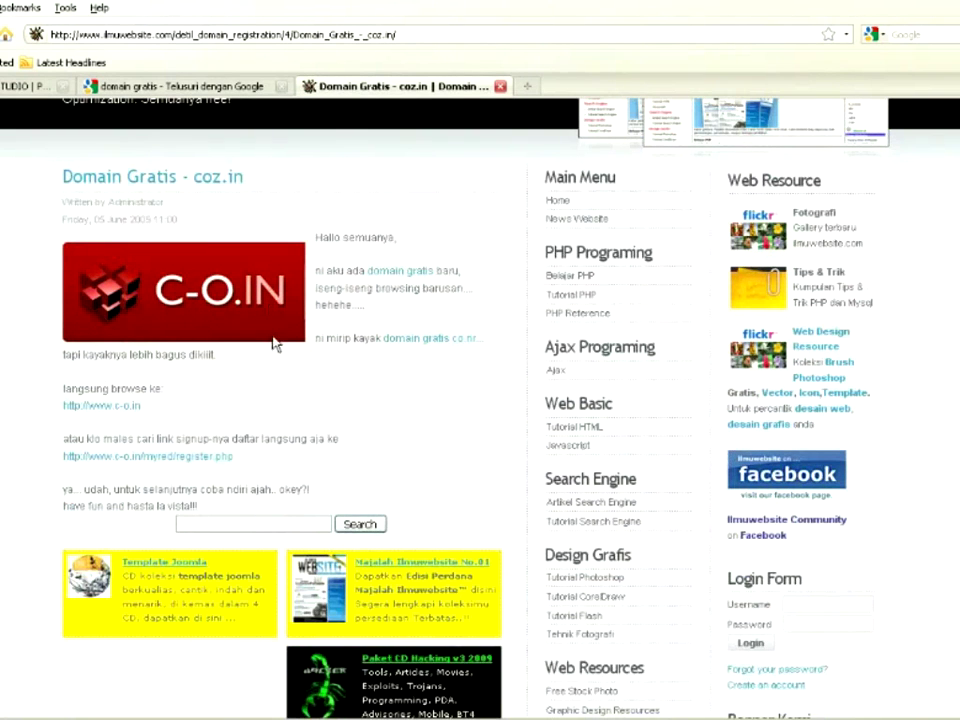
scroll(272, 396, down, 3)
triple_click(145, 308)
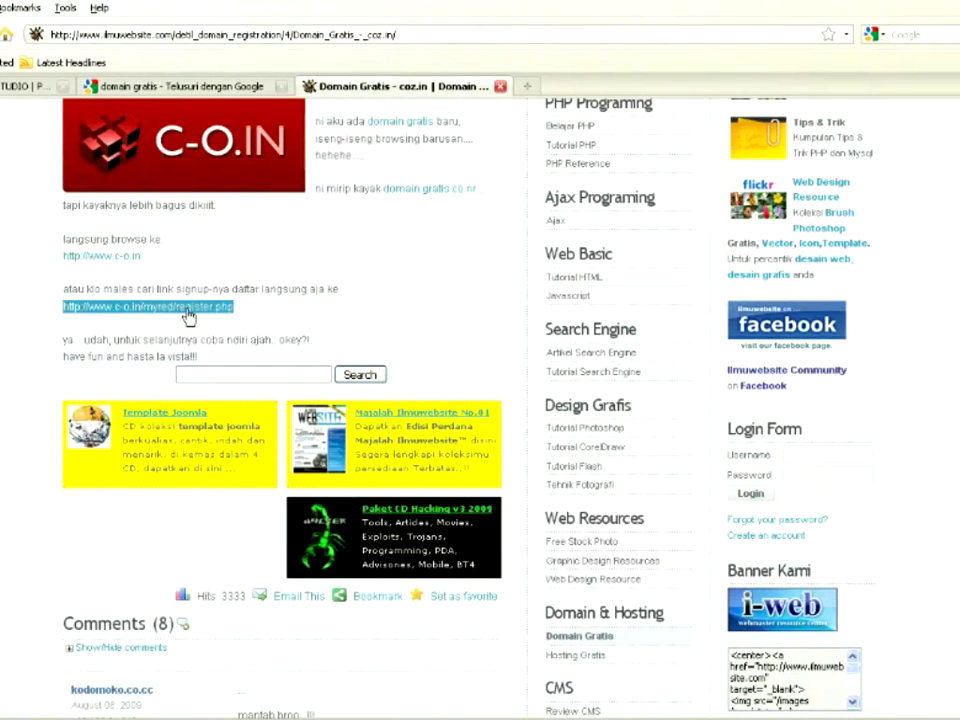
right_click(141, 312)
click(195, 332)
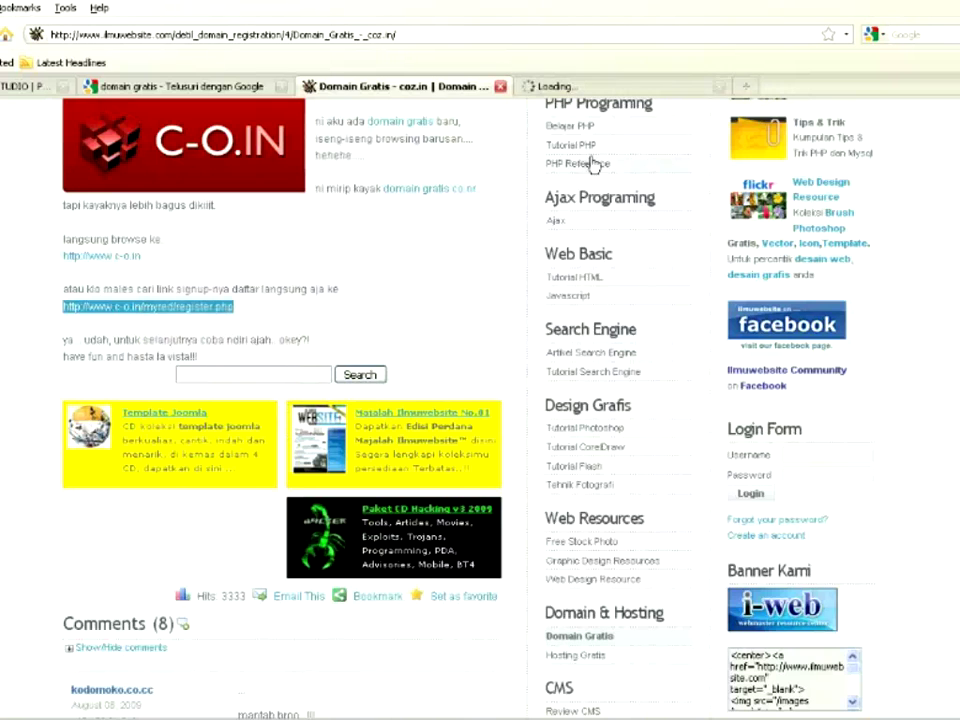
Glance at the C-O.IN registration tab, then return to Google and go to results page 2.
key(ctrl+Tab)
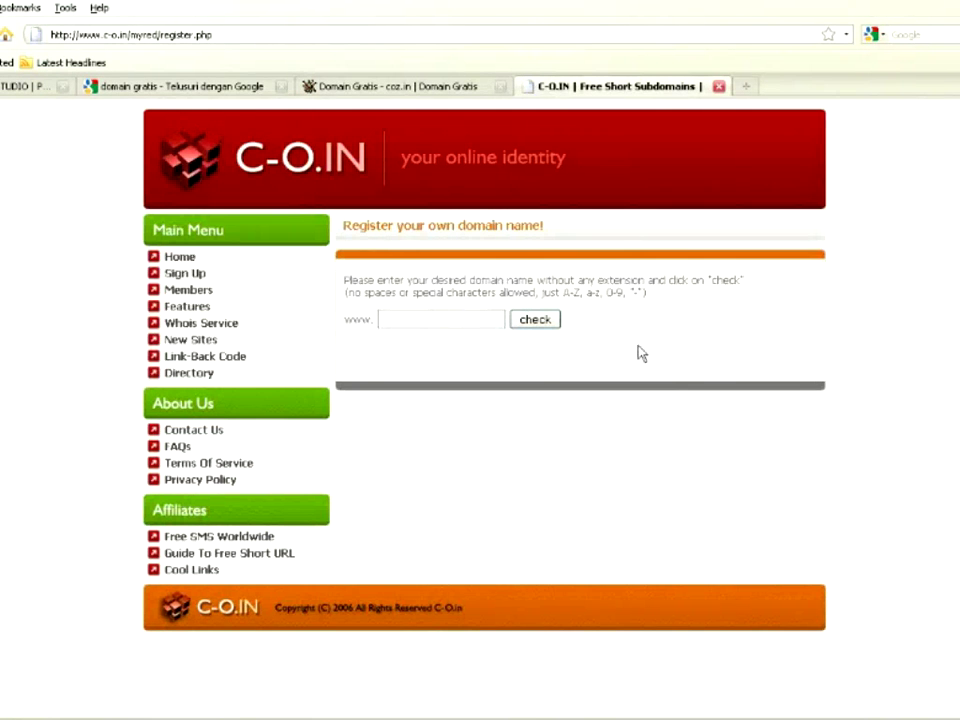
click(176, 88)
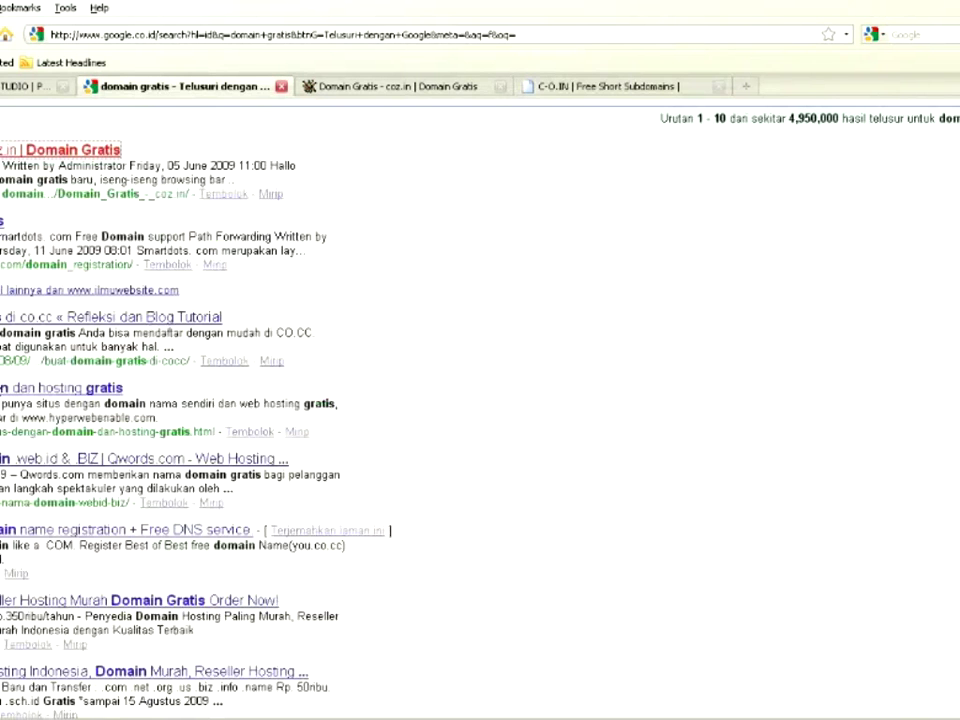
scroll(5, 372, down, 3)
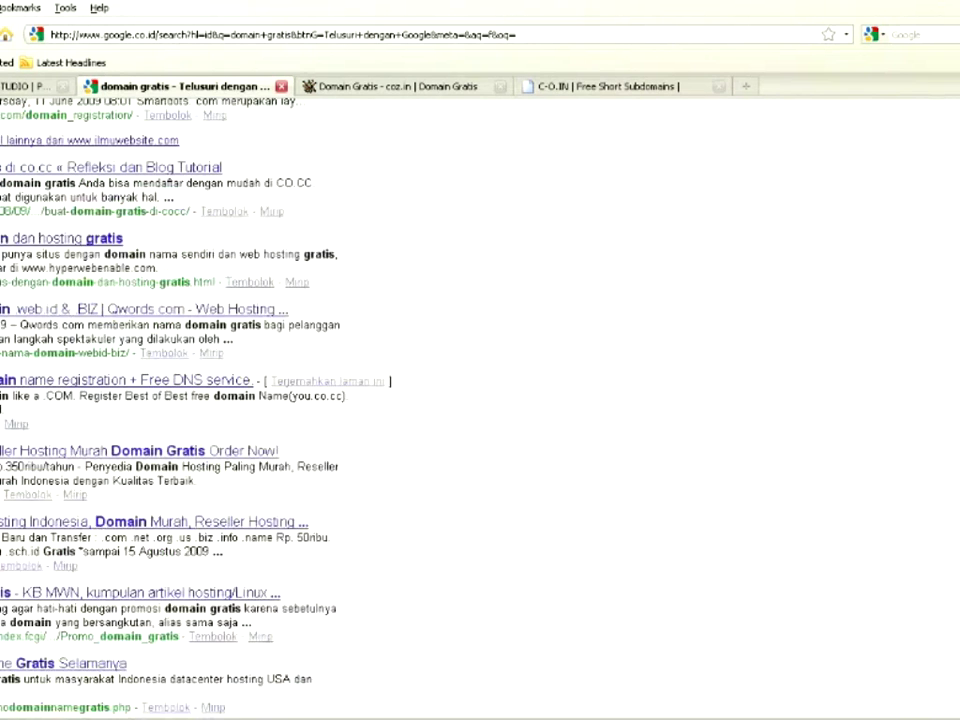
scroll(30, 393, down, 1)
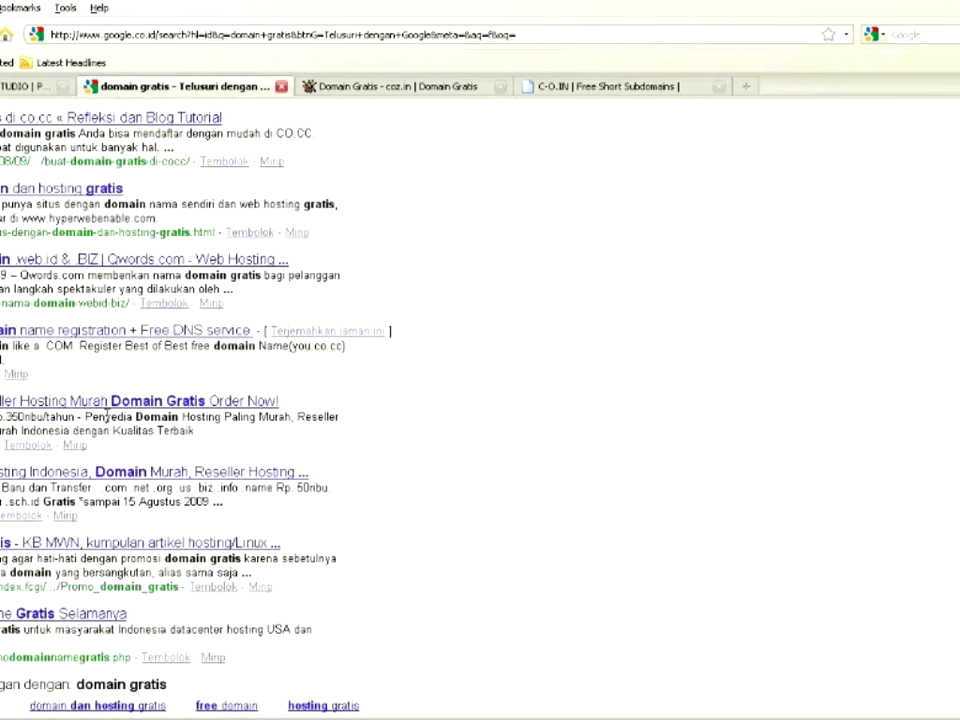
scroll(62, 310, down, 1)
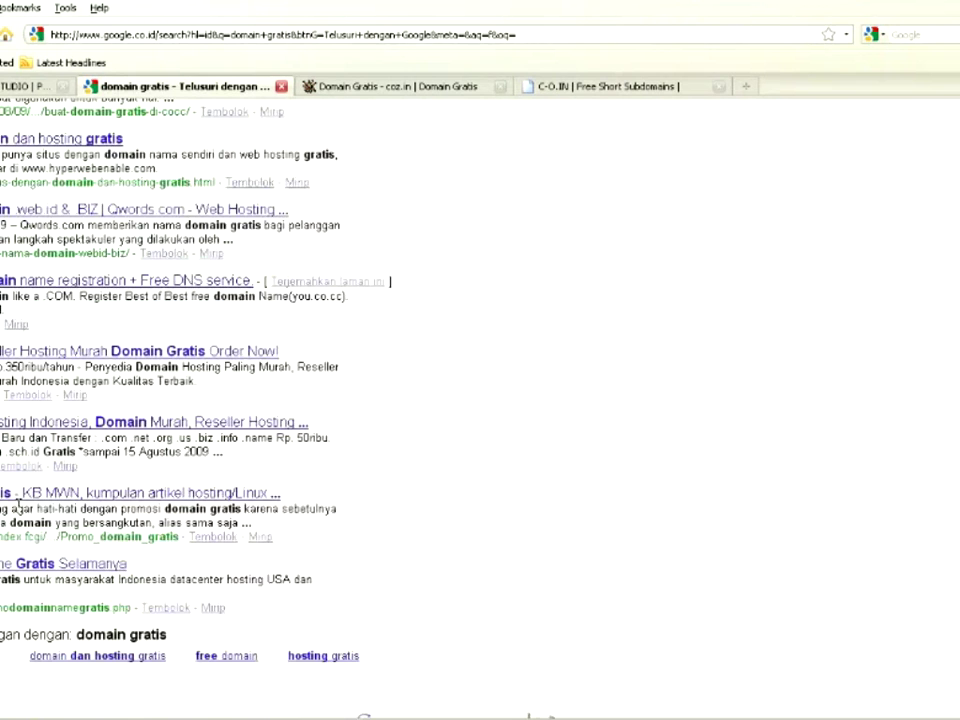
scroll(100, 388, down, 1)
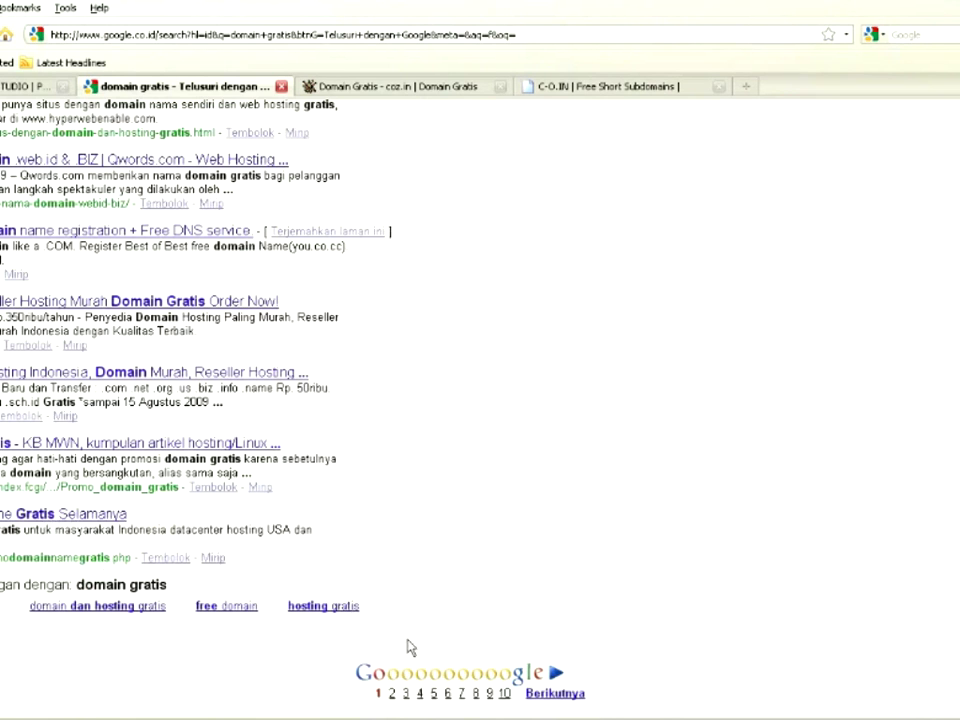
click(393, 695)
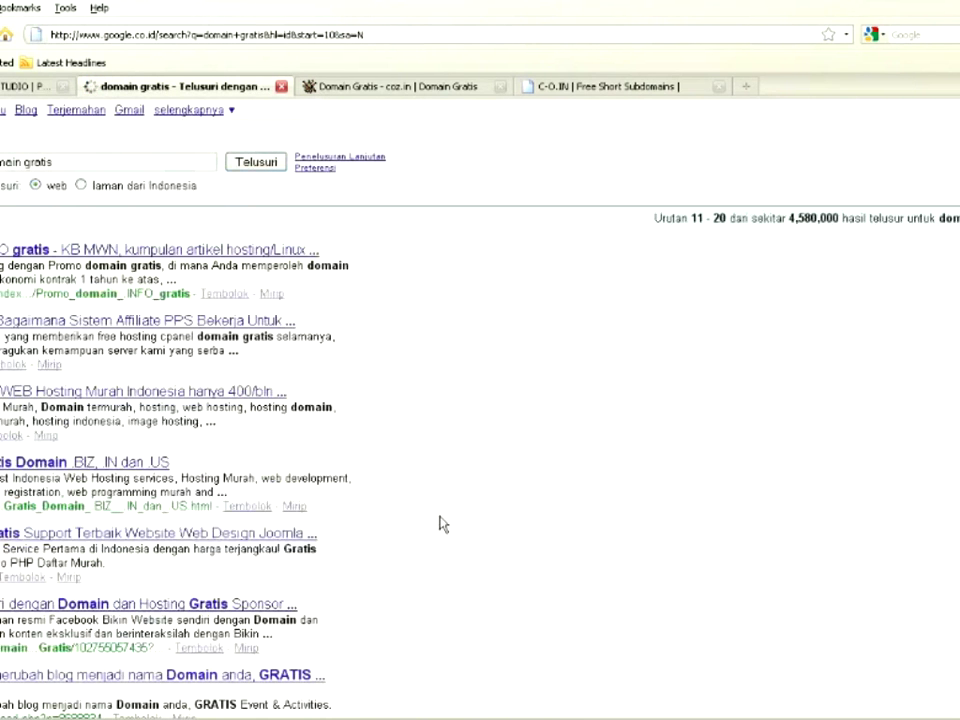
Scroll through results page 2 for 'domain gratis', then continue to page 3 (results 21–30).
scroll(435, 530, down, 2)
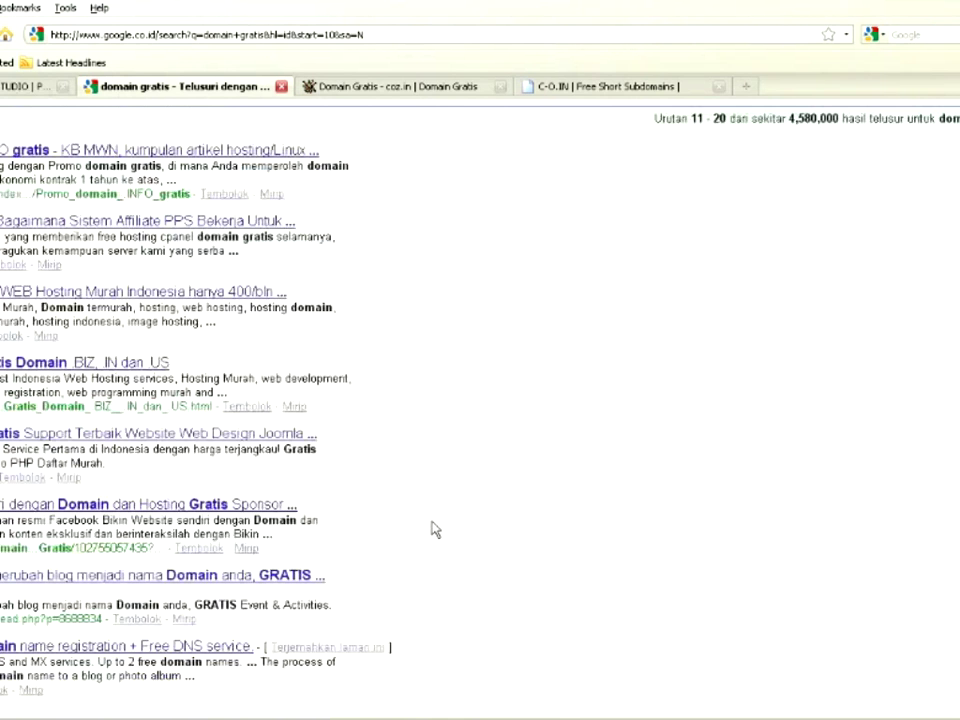
scroll(435, 527, up, 2)
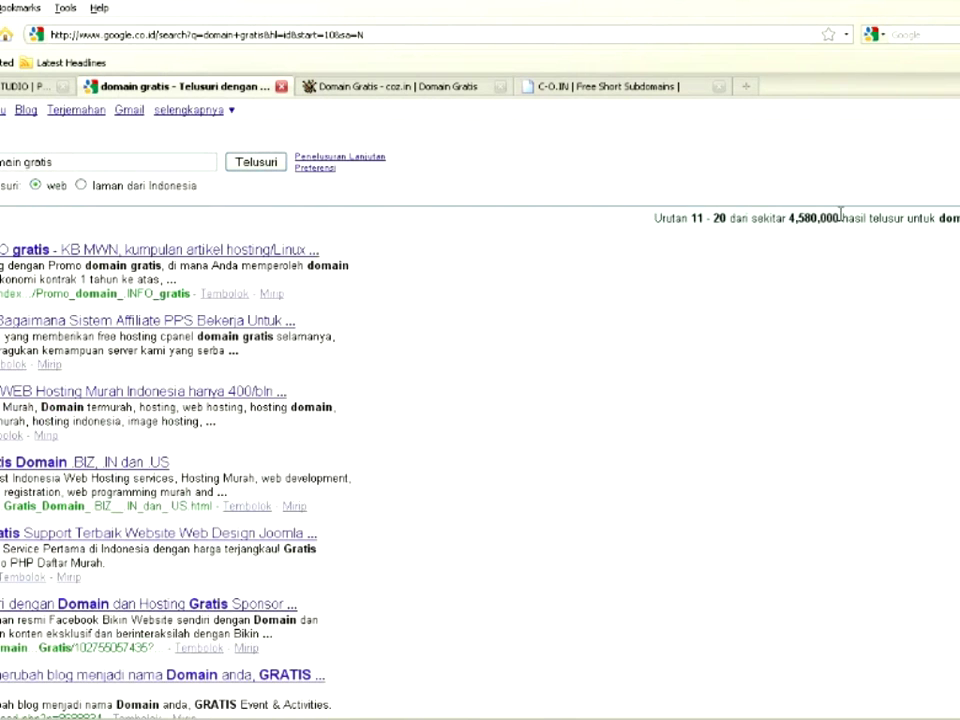
scroll(90, 393, down, 4)
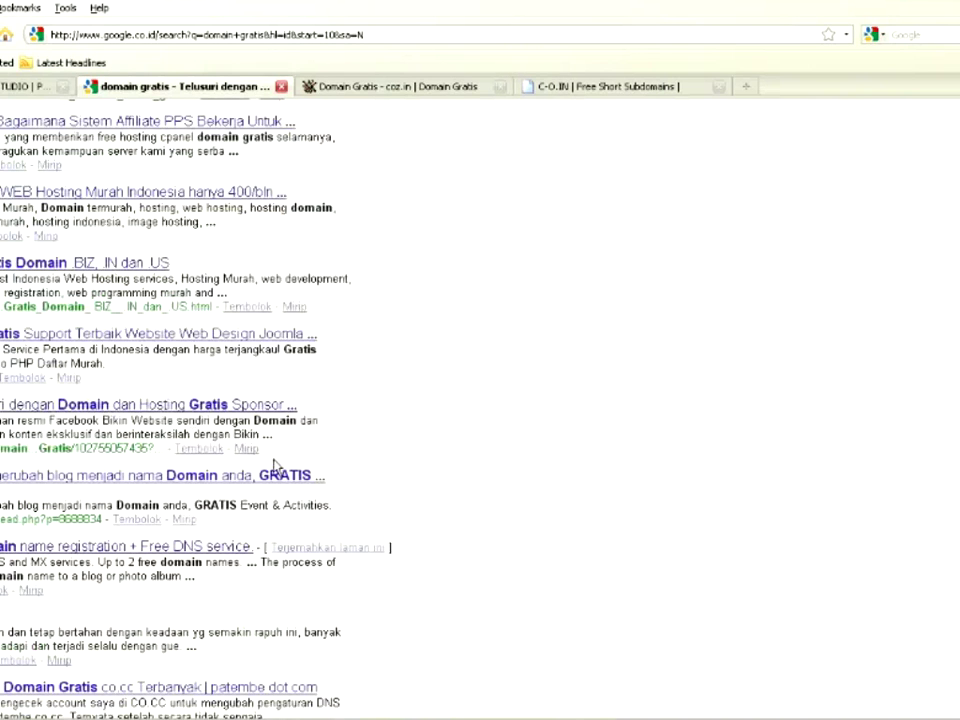
scroll(295, 452, down, 1)
scroll(446, 444, down, 3)
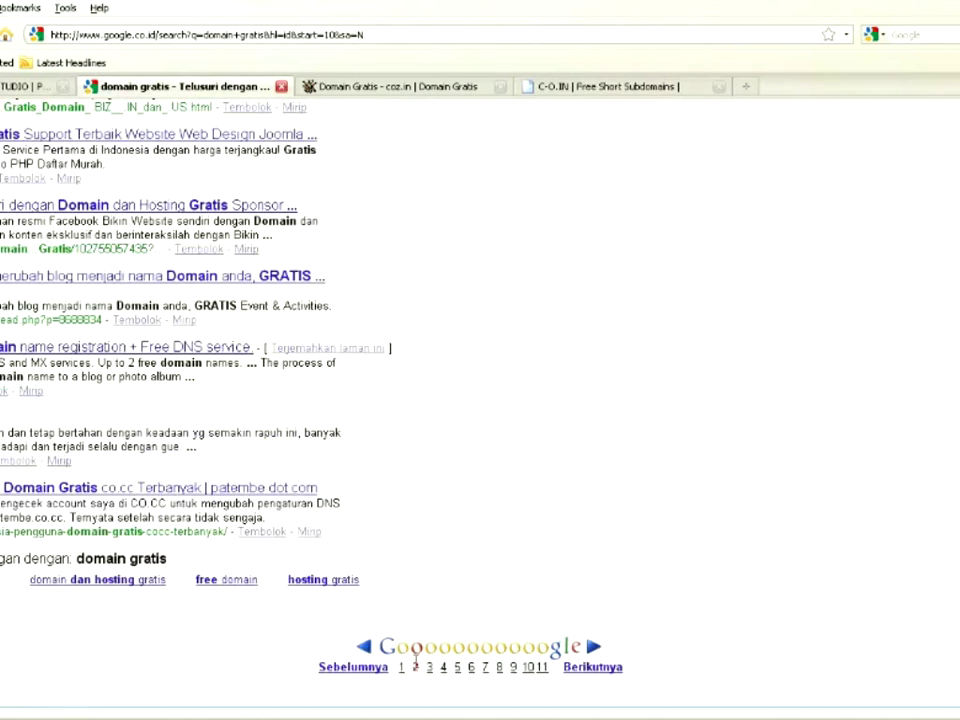
click(430, 667)
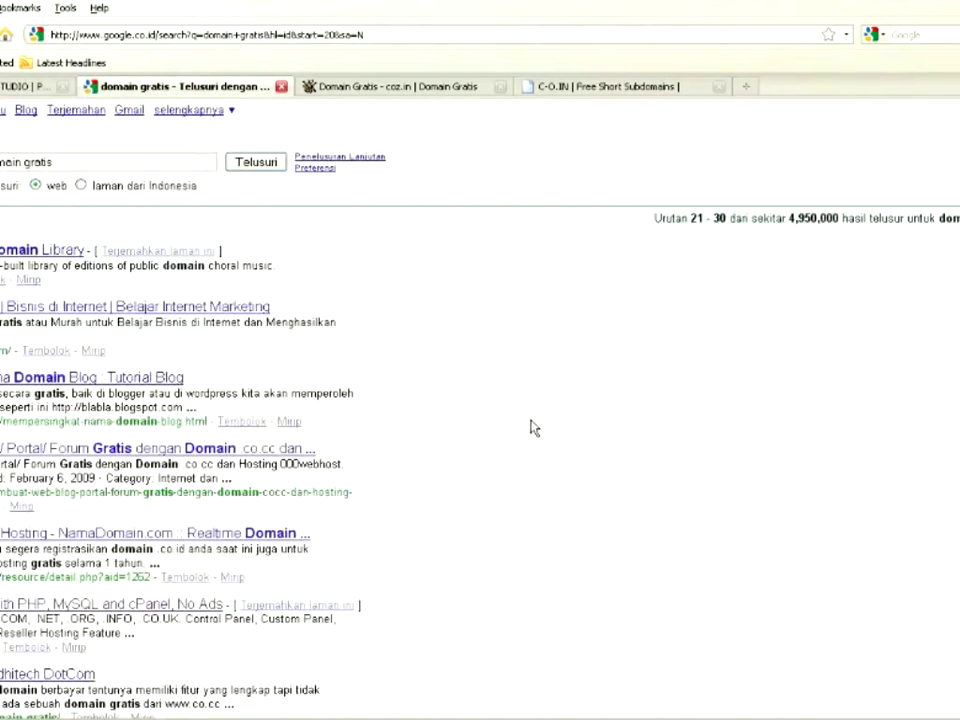
scroll(371, 405, down, 3)
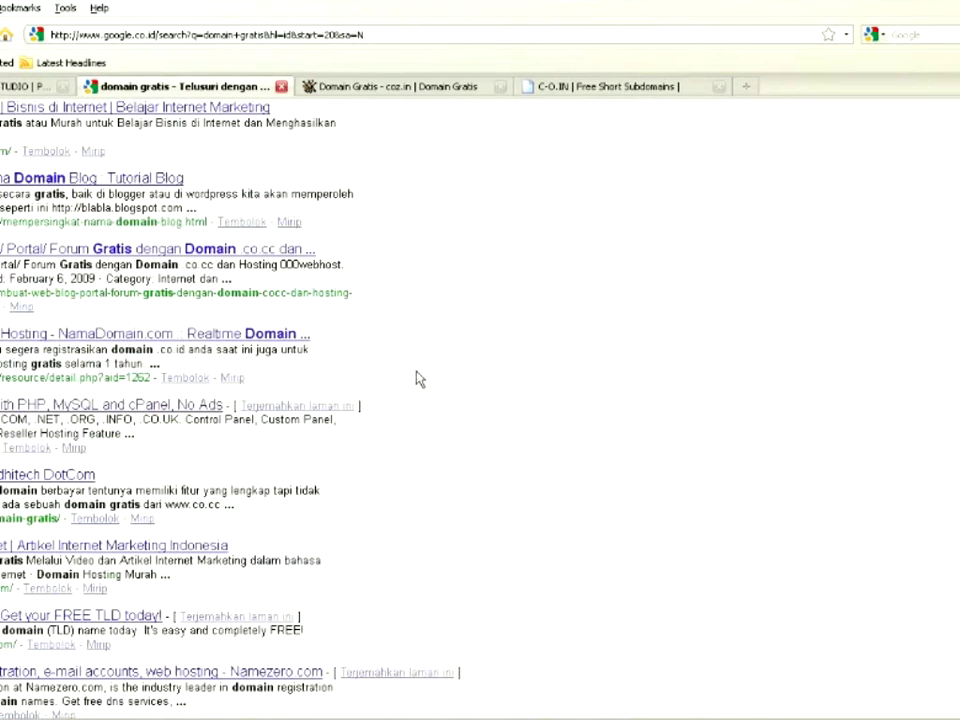